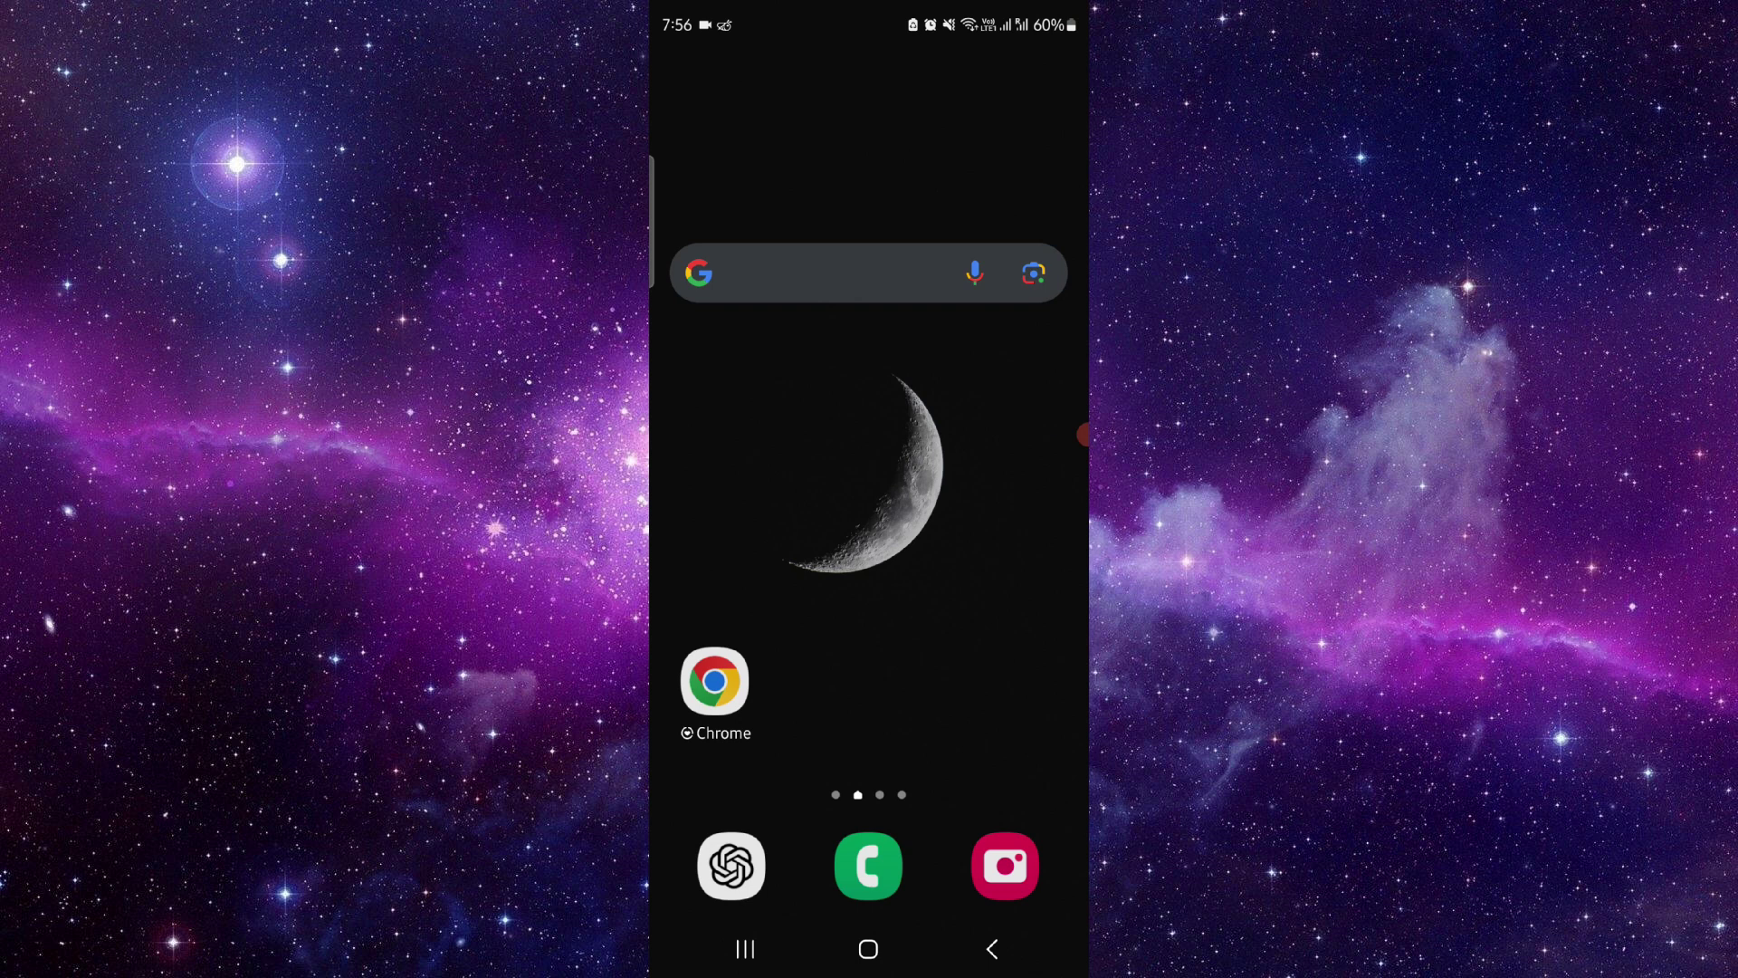
# Step: Reopen the Shopify domain transfer note in Samsung Notes from the recent apps
pyautogui.click(745, 948)
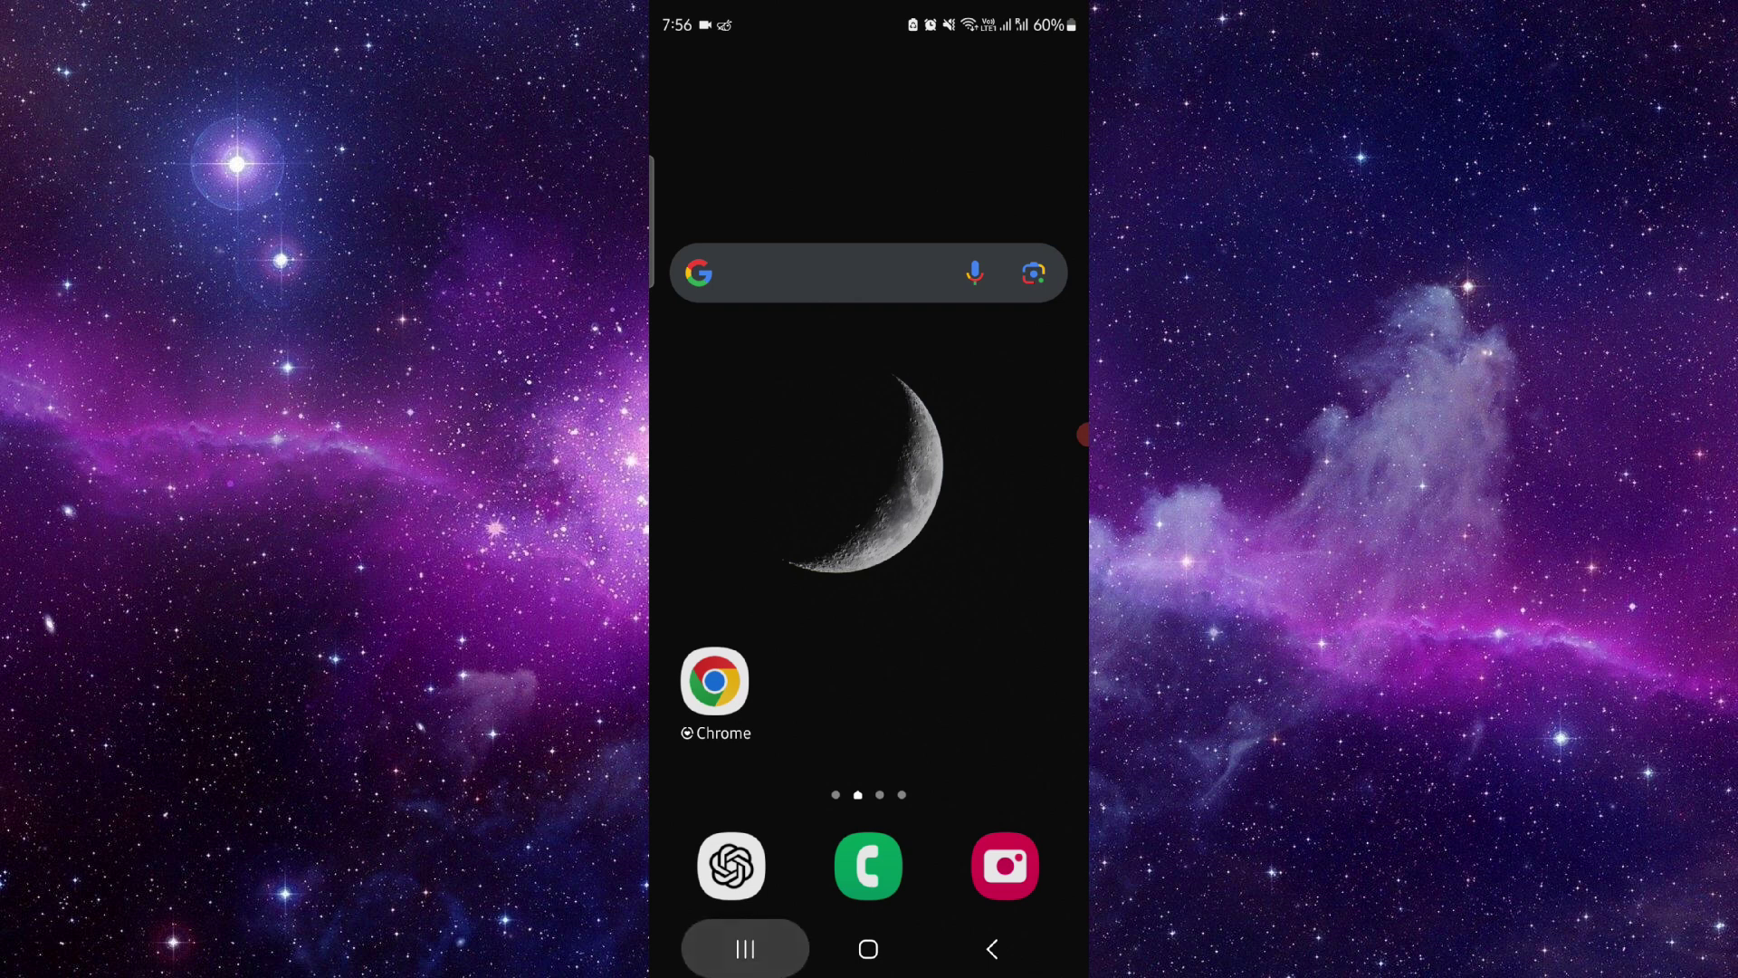
pyautogui.click(869, 448)
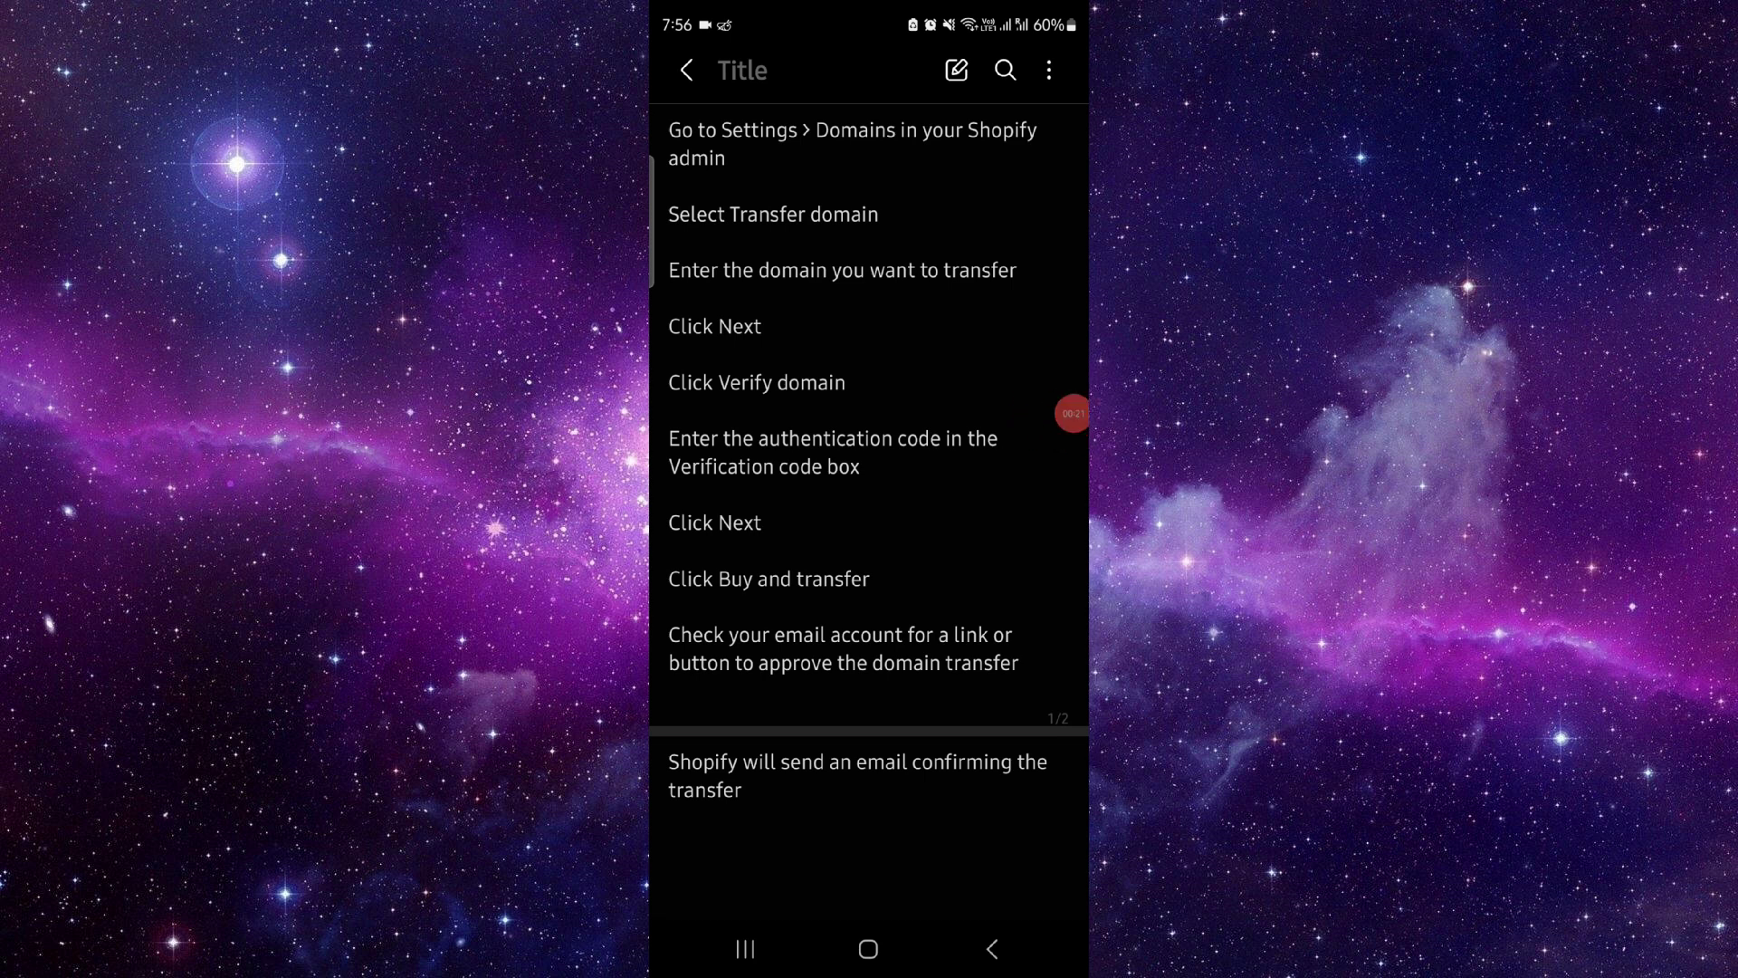
pyautogui.scroll(-1, 869, 475)
pyautogui.scroll(1, 869, 475)
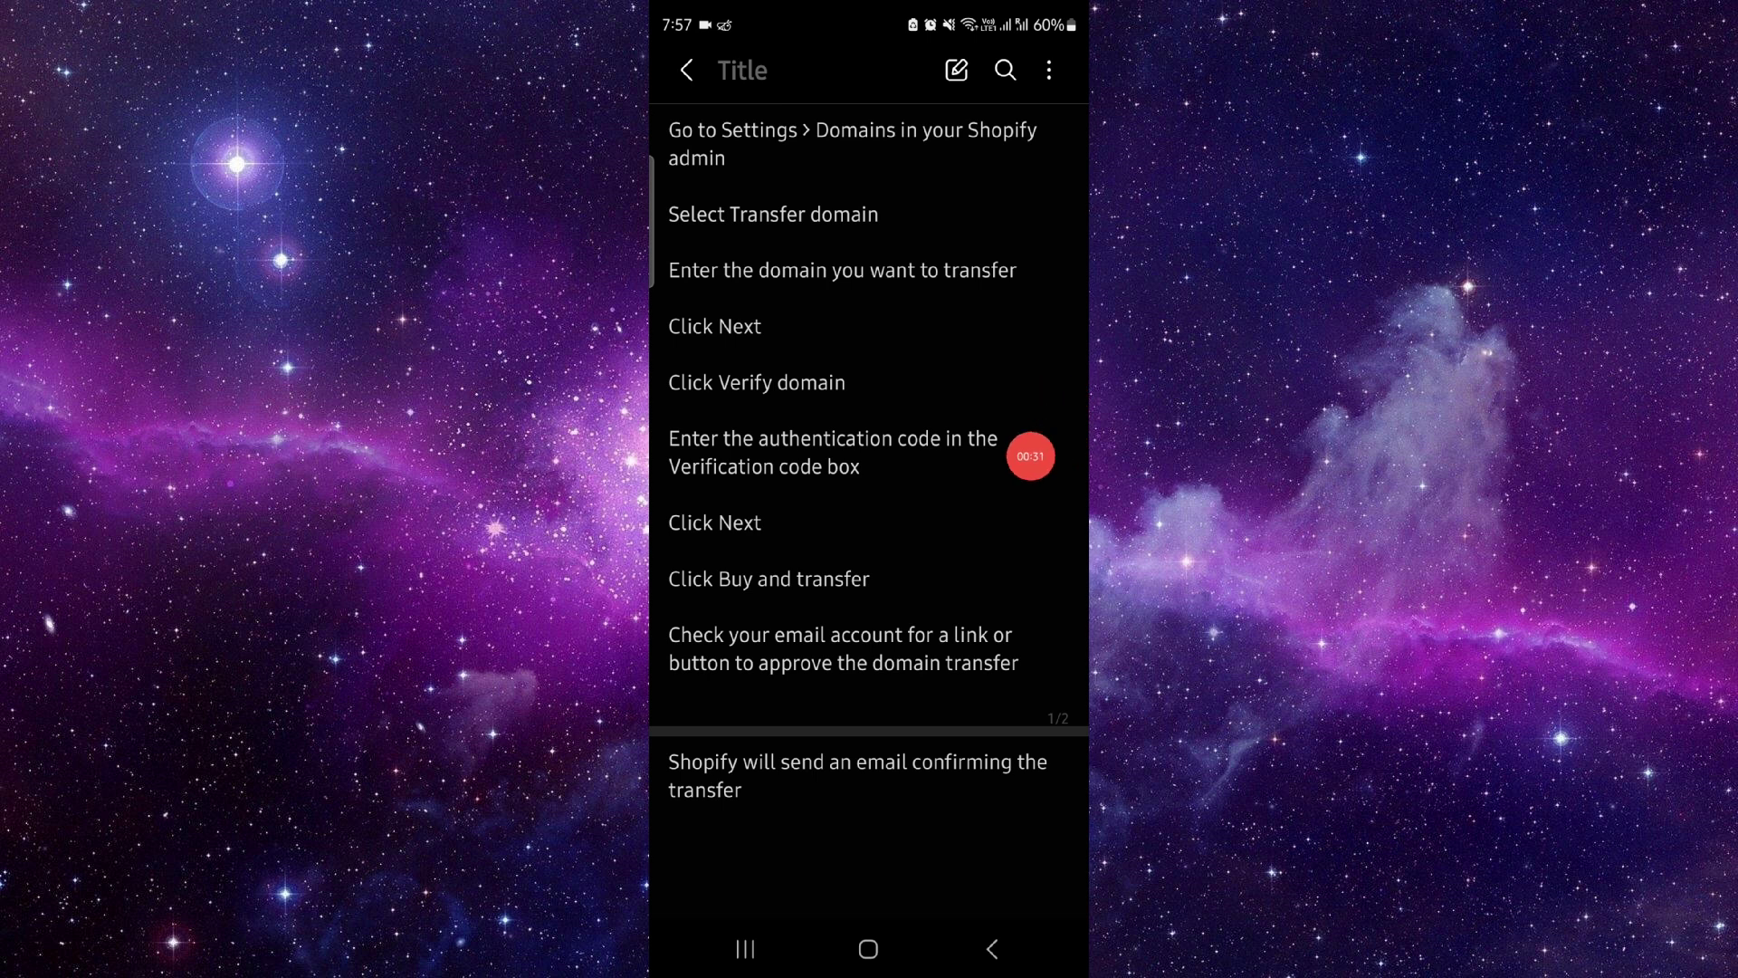
# Step: Leave the Shopify domain-transfer note and go back to the Android home screen
pyautogui.press('Home')
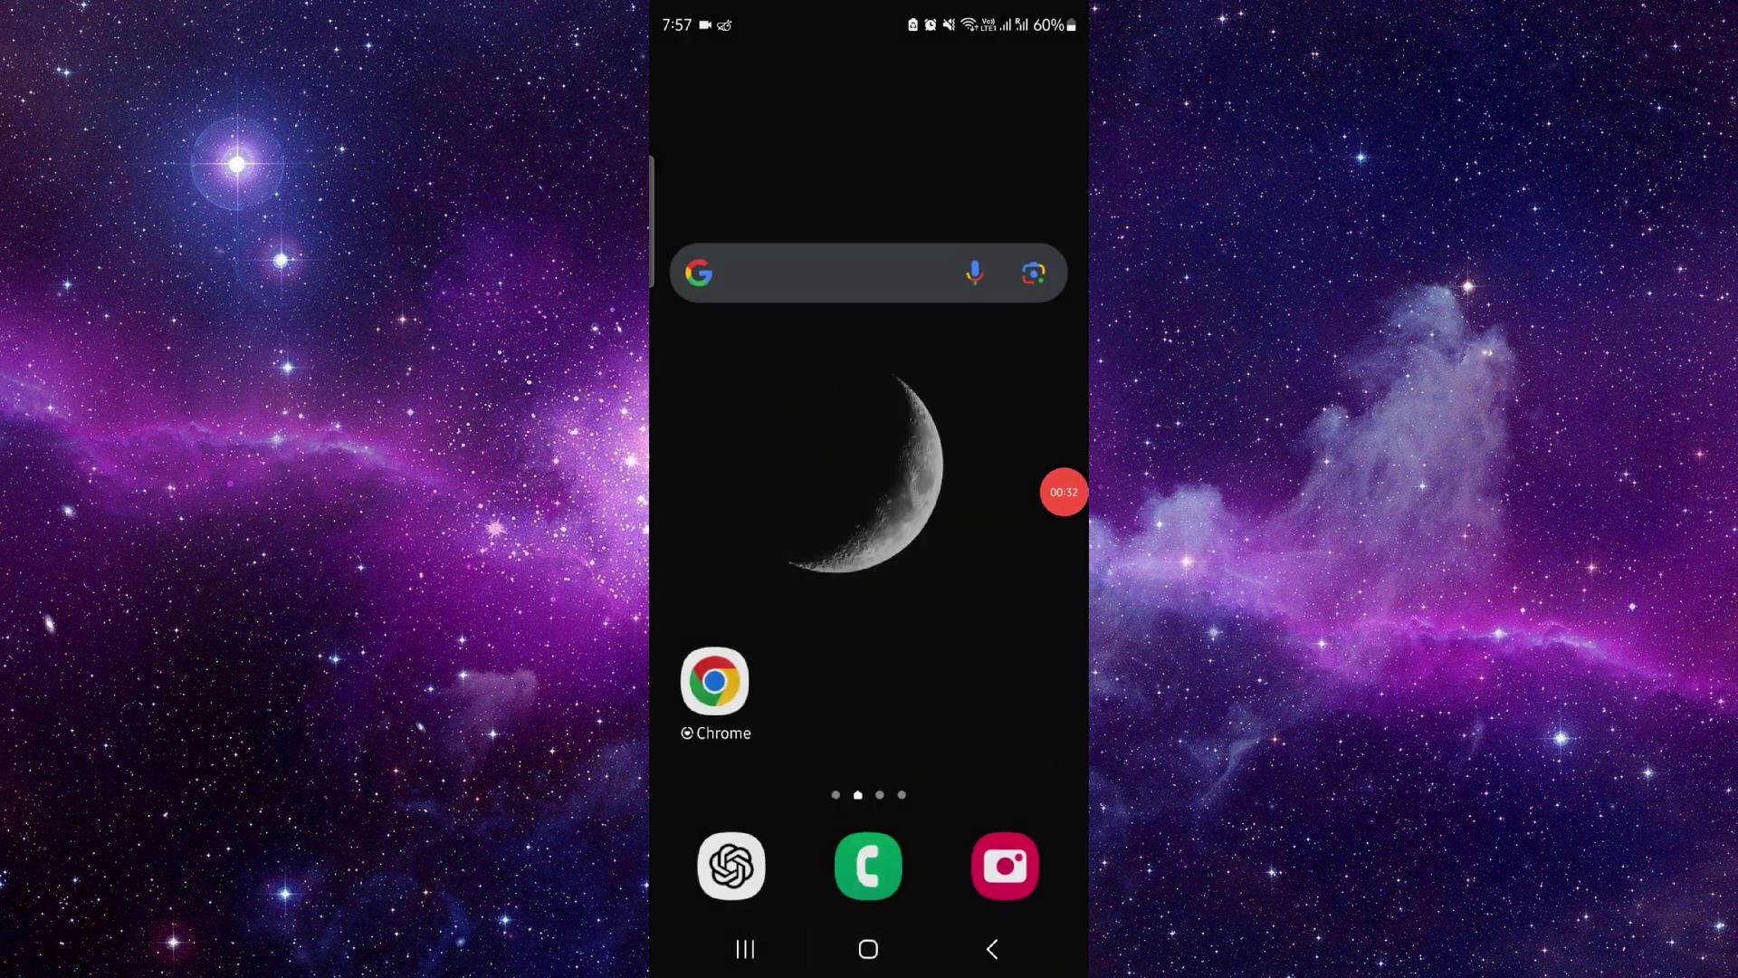